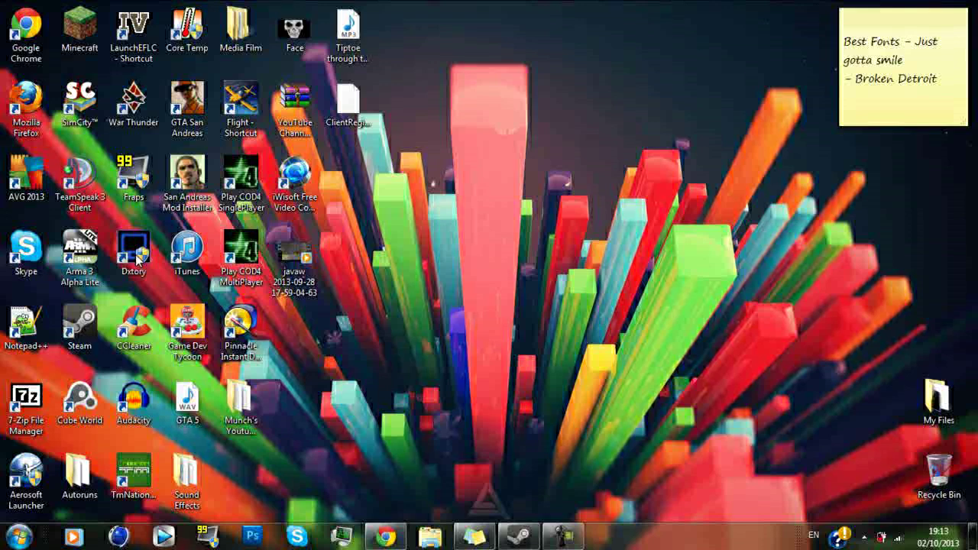
Switch to Google Chrome and search Google for "iwisoft free video converter"
click(385, 537)
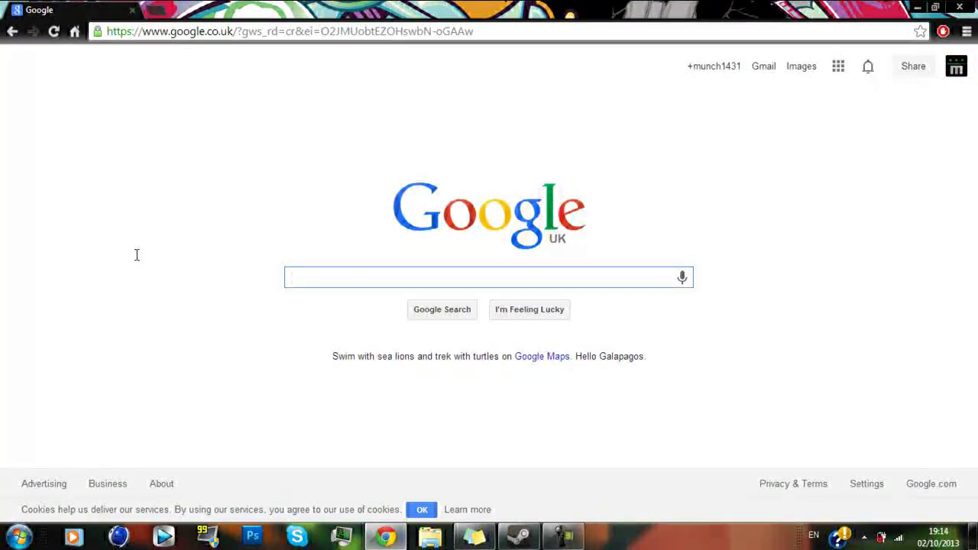
text(i)
drag(428, 14, 902, 3)
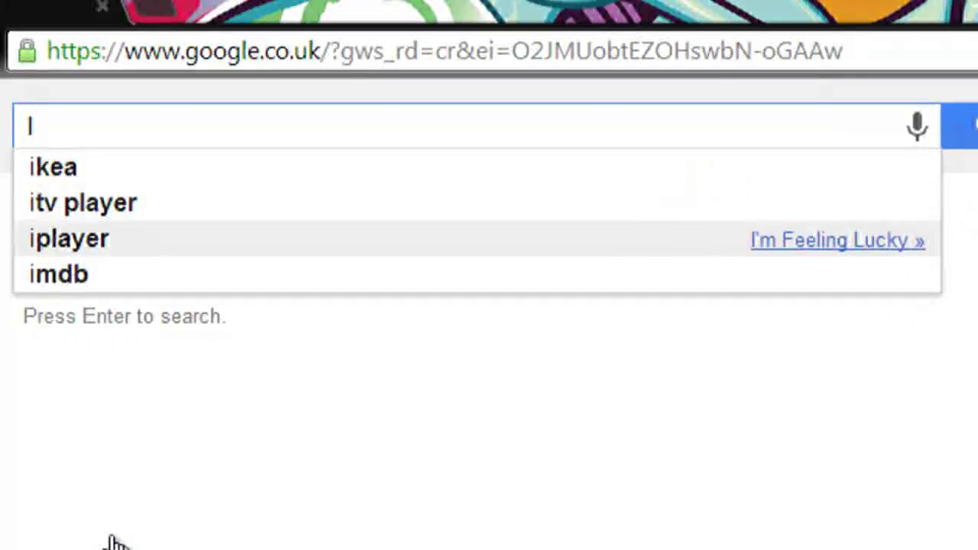
text(wisof)
key(Down)
key(Return)
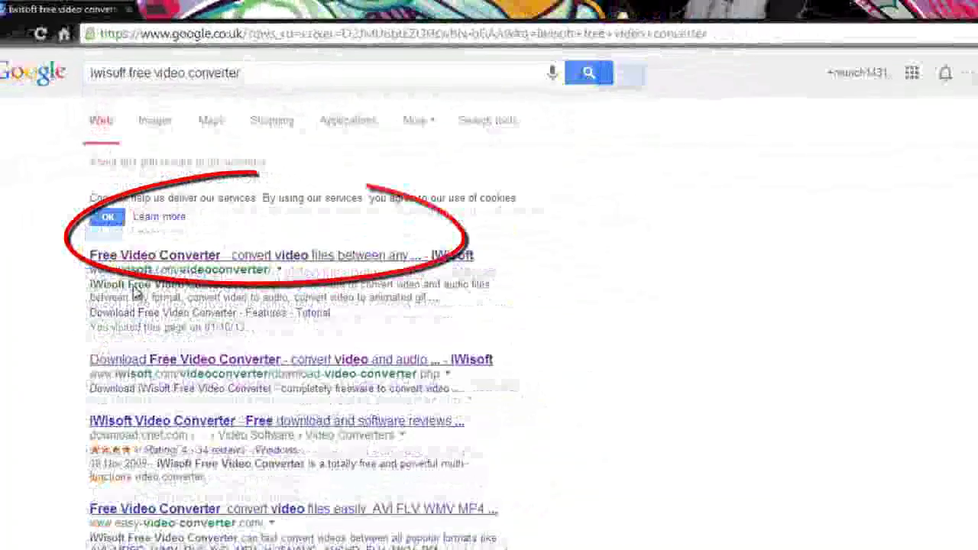
Open the iWisoft Free Video Converter page from the search results and start its free download
click(138, 257)
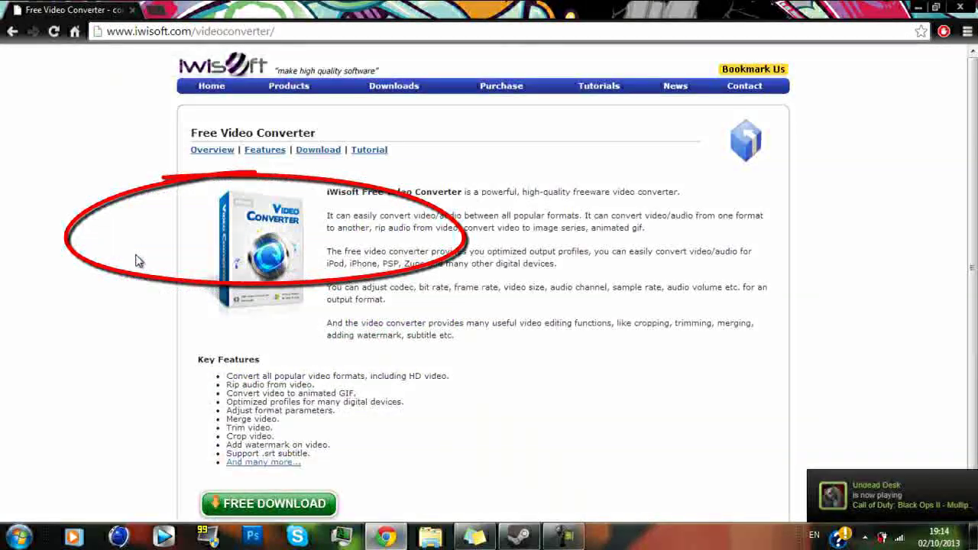
scroll(138, 261, down, 1)
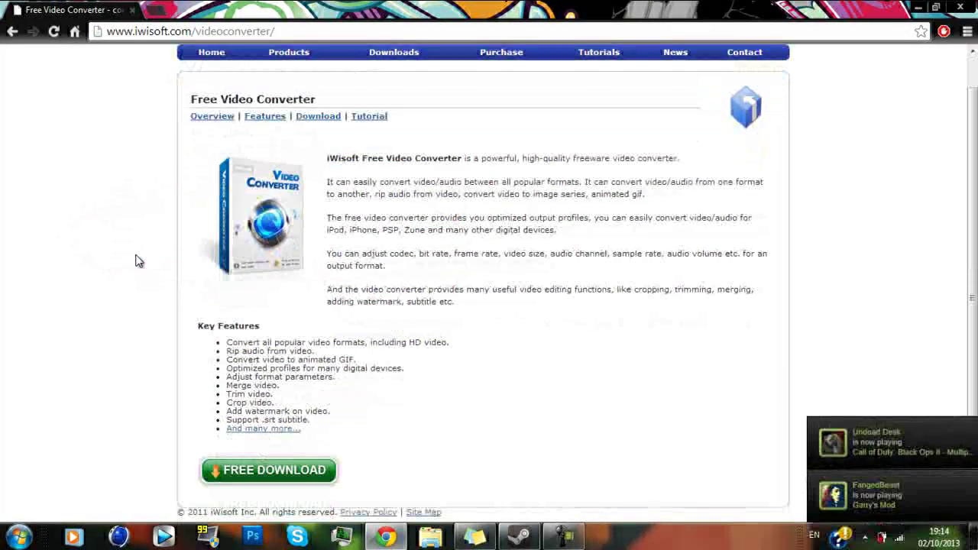
click(269, 471)
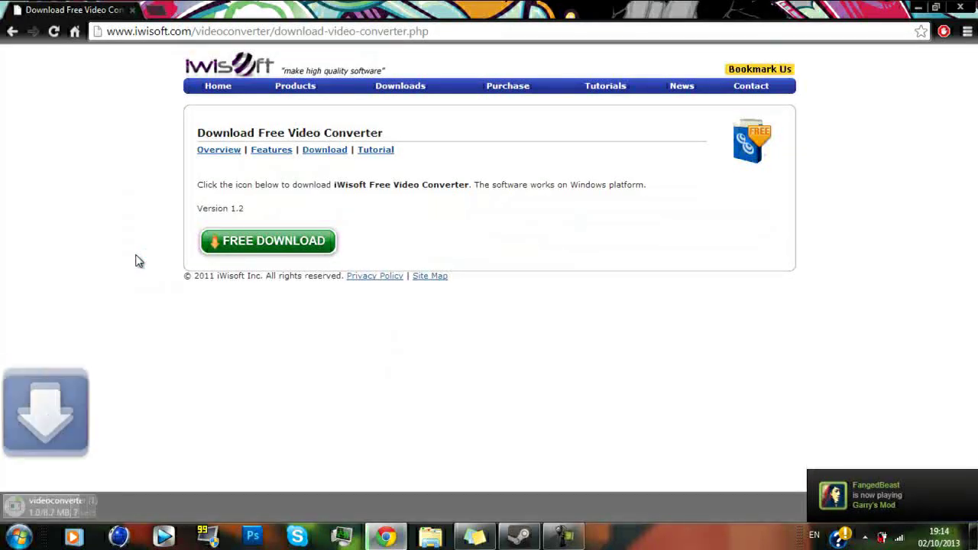
Dismiss the installer download, close the converter's web page and return to the desktop
click(144, 507)
click(185, 499)
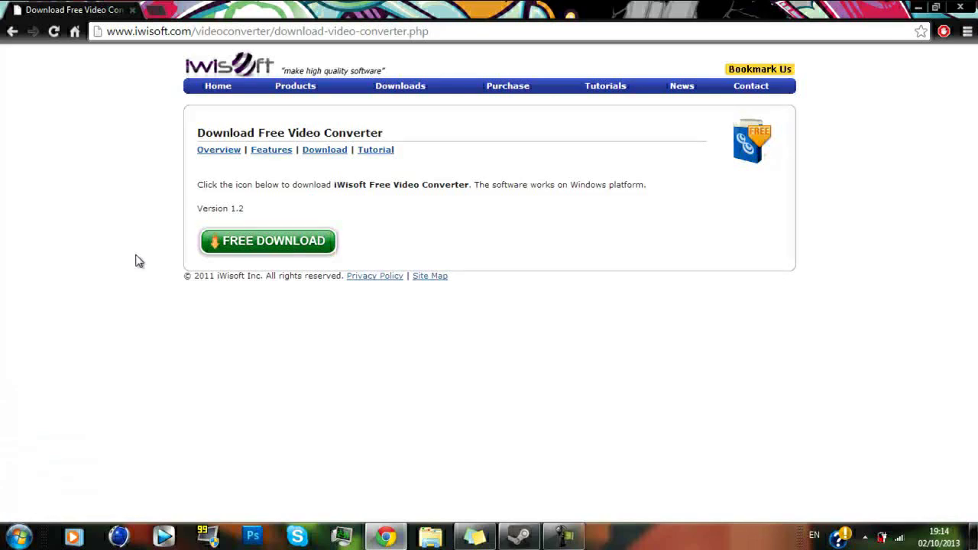
click(156, 11)
click(133, 10)
click(919, 7)
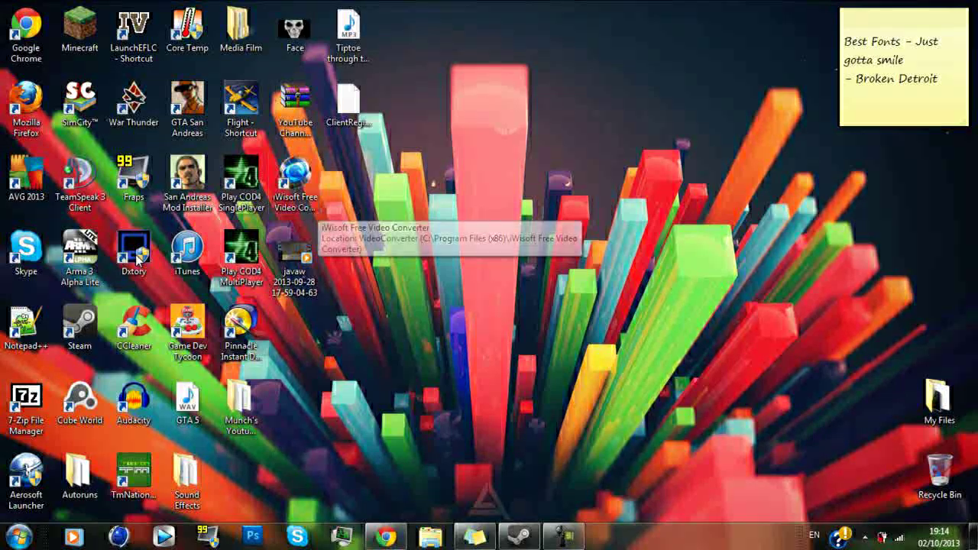
right_click(298, 260)
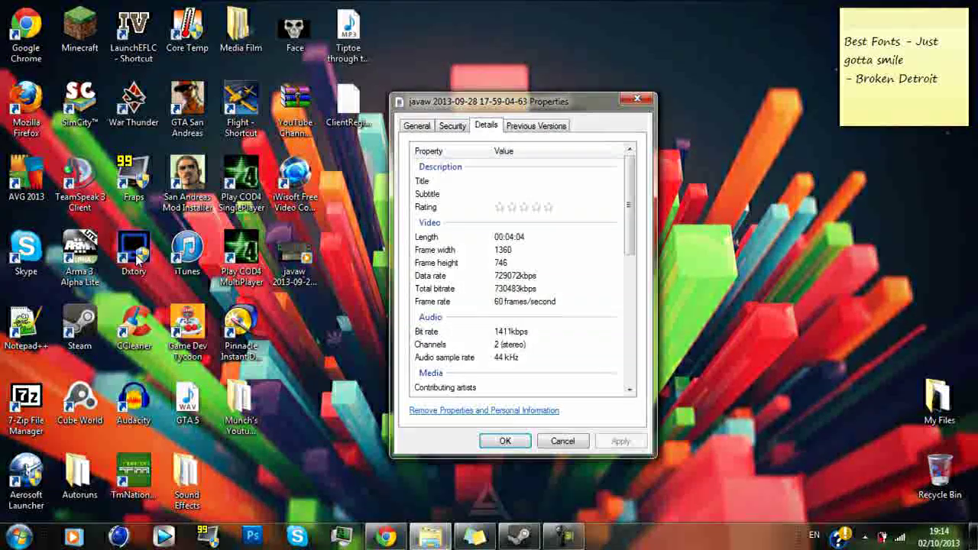
click(417, 126)
drag(462, 250, 491, 250)
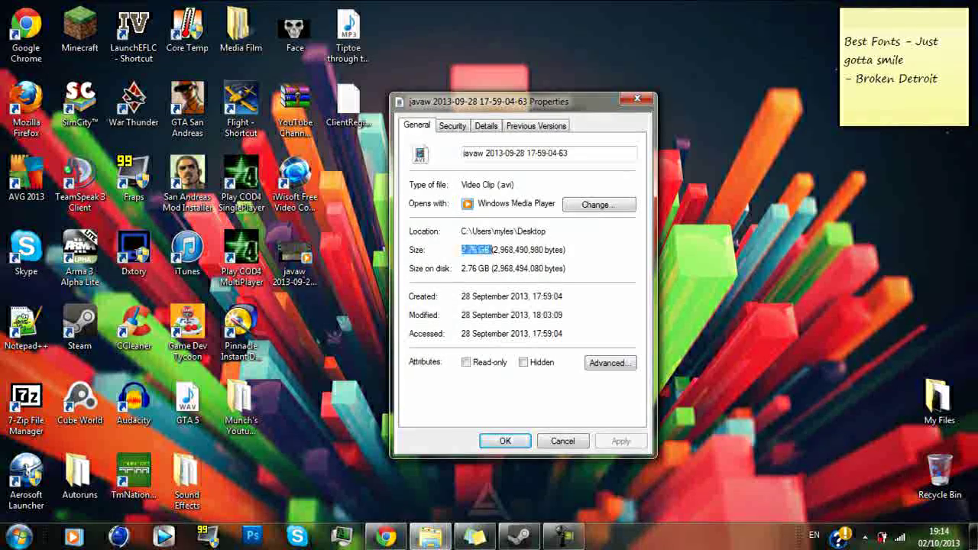
click(498, 269)
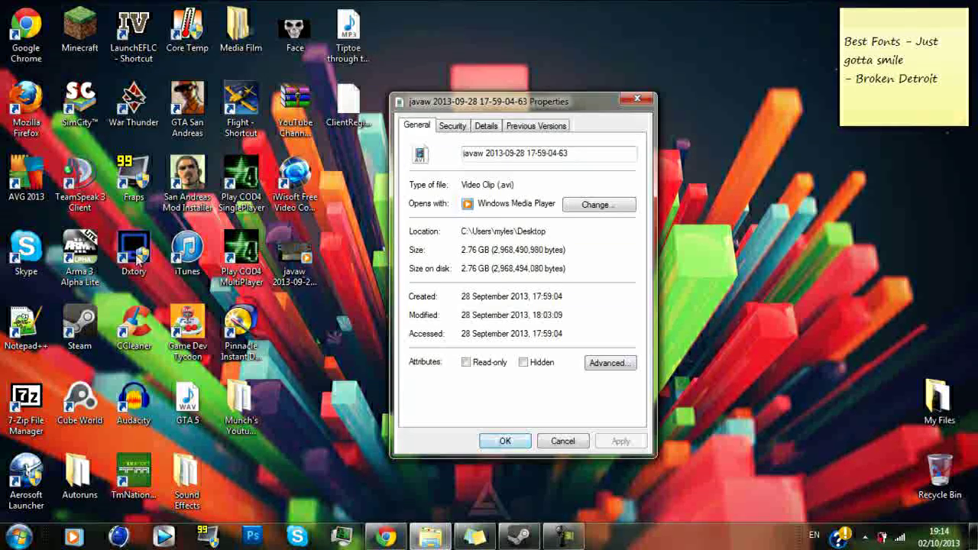
key(Escape)
Launch iWisoft Free Video Converter from the desktop and close the update-check web page
key(Up)
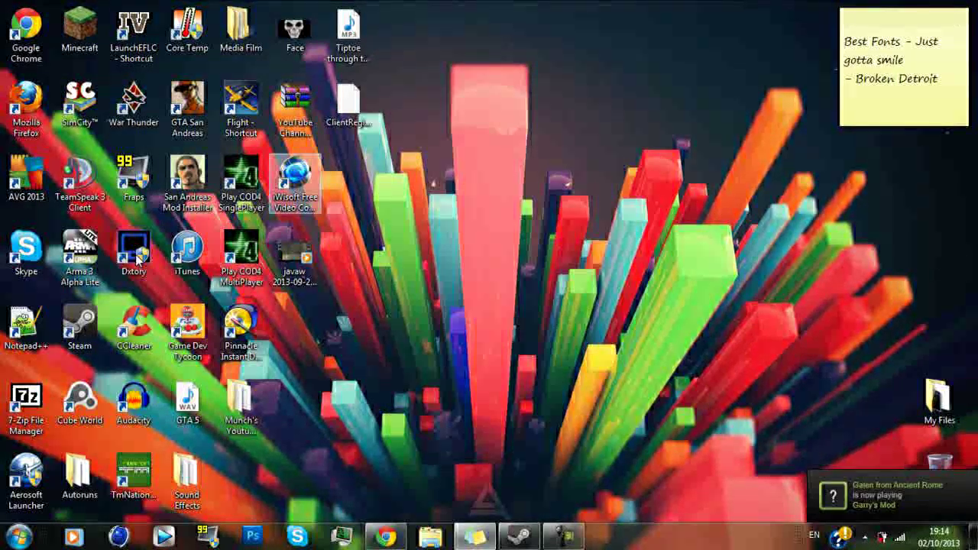
key(Return)
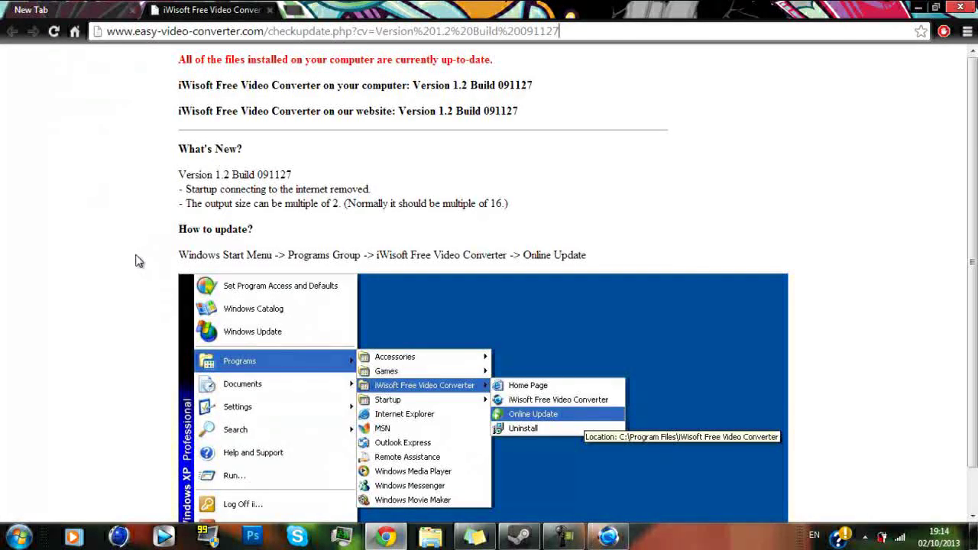
key(alt+F4)
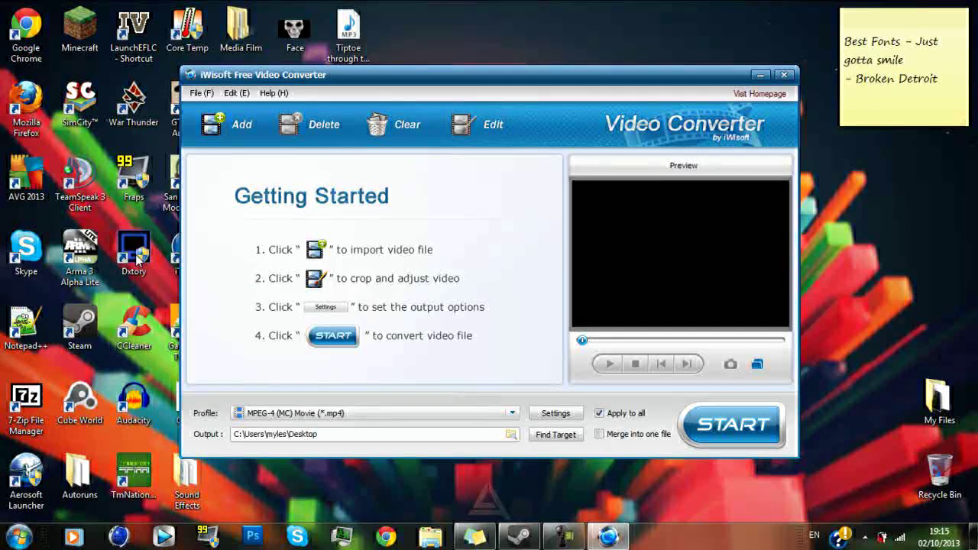
drag(489, 75, 643, 66)
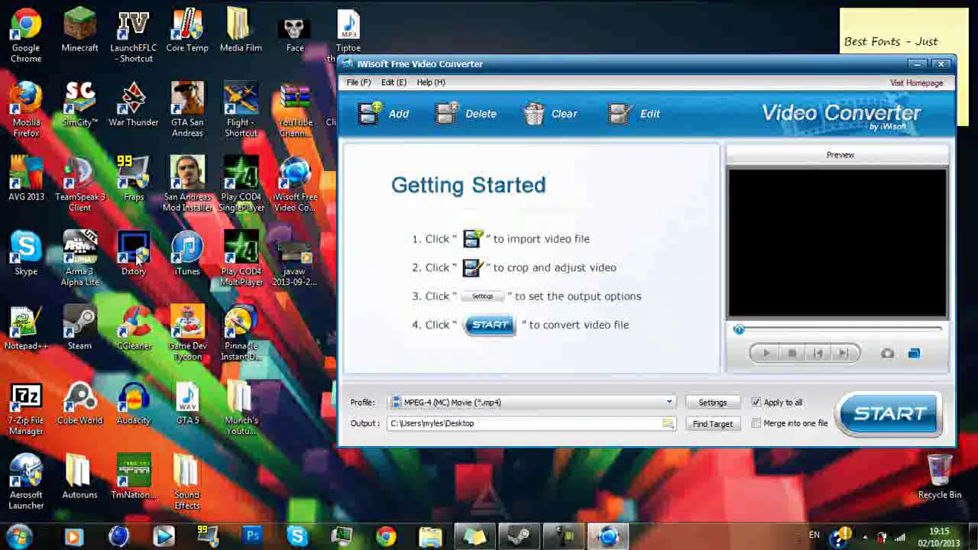
drag(294, 256, 528, 260)
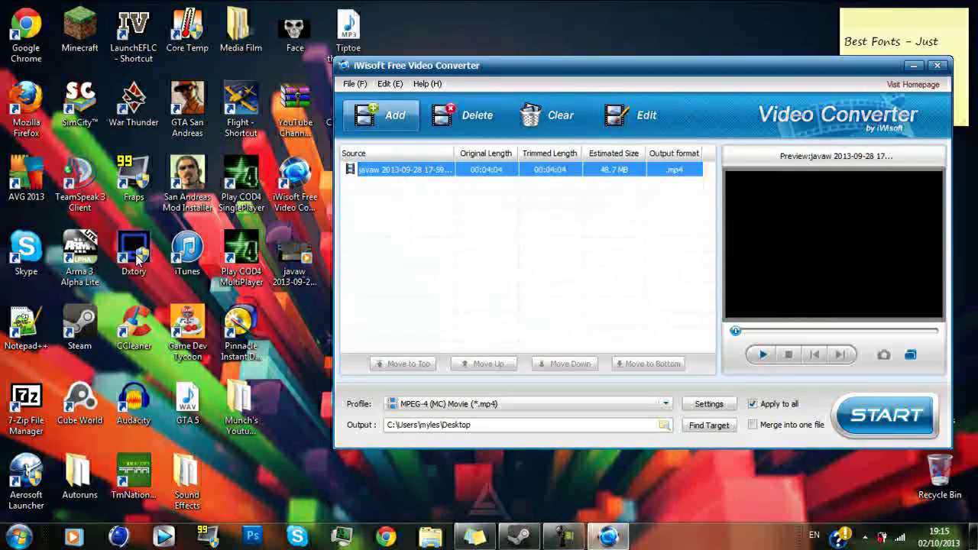
mouse_move(604, 65)
mouse_down()
mouse_move(420, 76)
mouse_move(413, 67)
mouse_up()
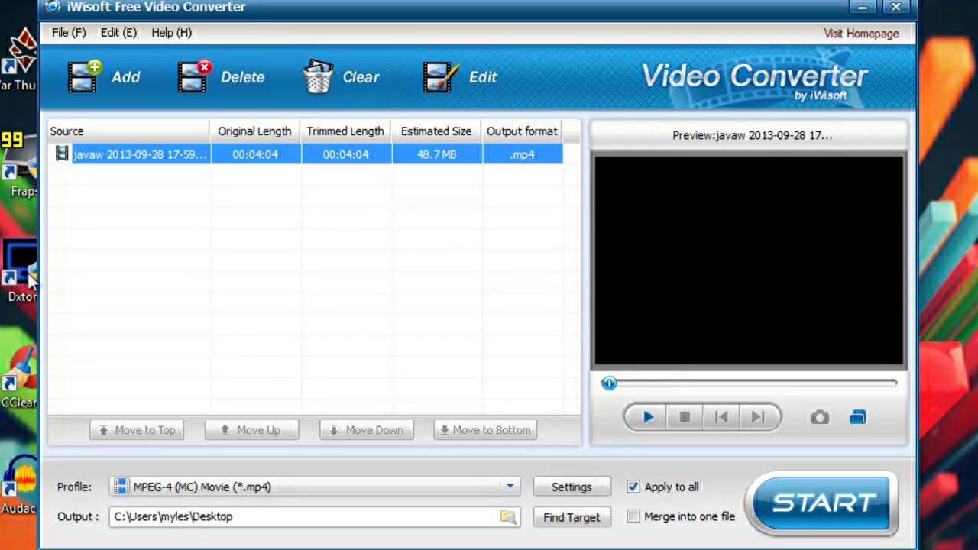
Turn on the Merge into one file option and turn it off again
click(634, 517)
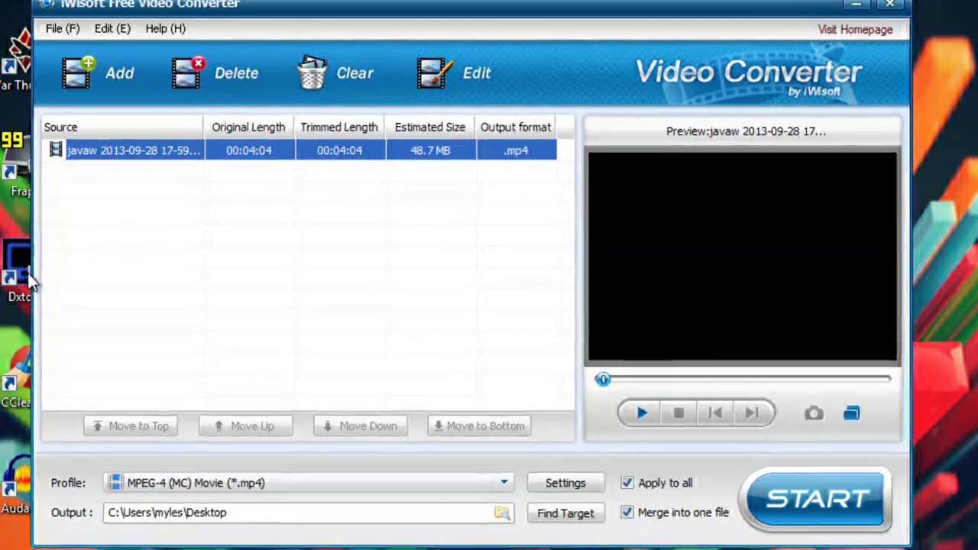
click(627, 513)
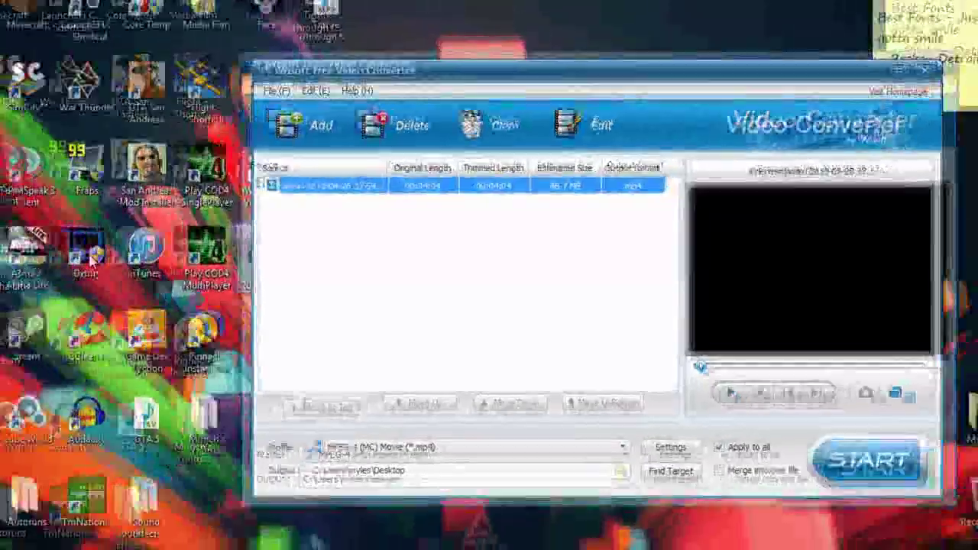
Check the original javaw AVI file's size in its properties, and return to the converter window
right_click(162, 257)
click(318, 511)
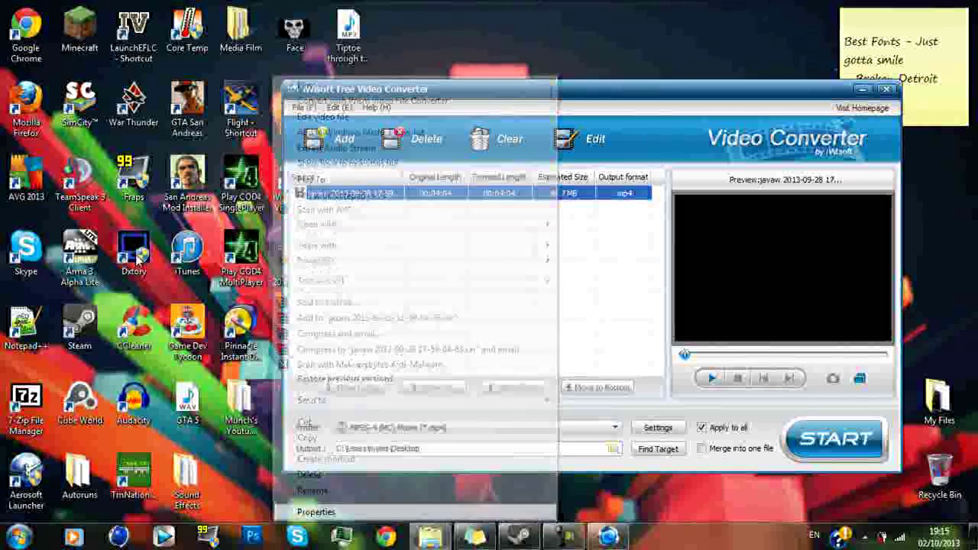
drag(459, 160, 472, 114)
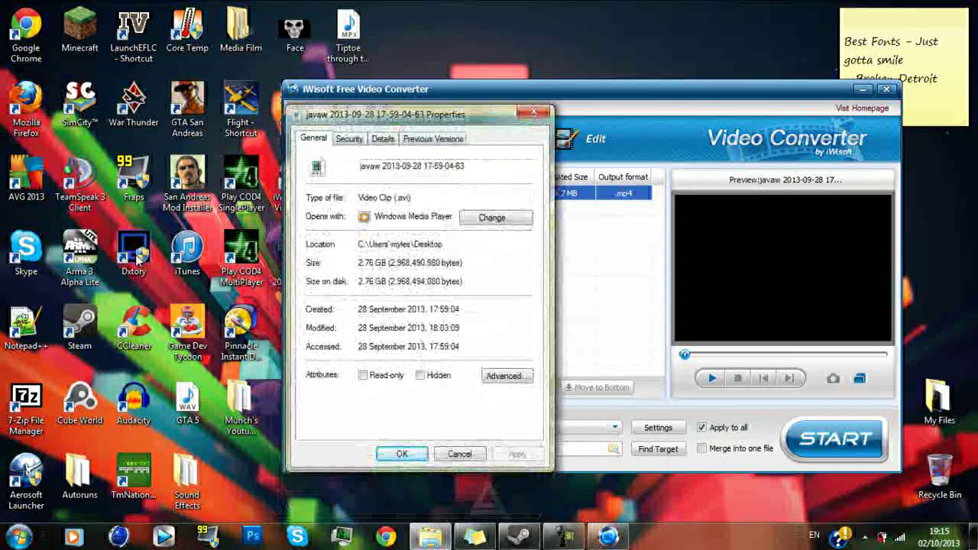
click(535, 113)
drag(535, 90, 469, 84)
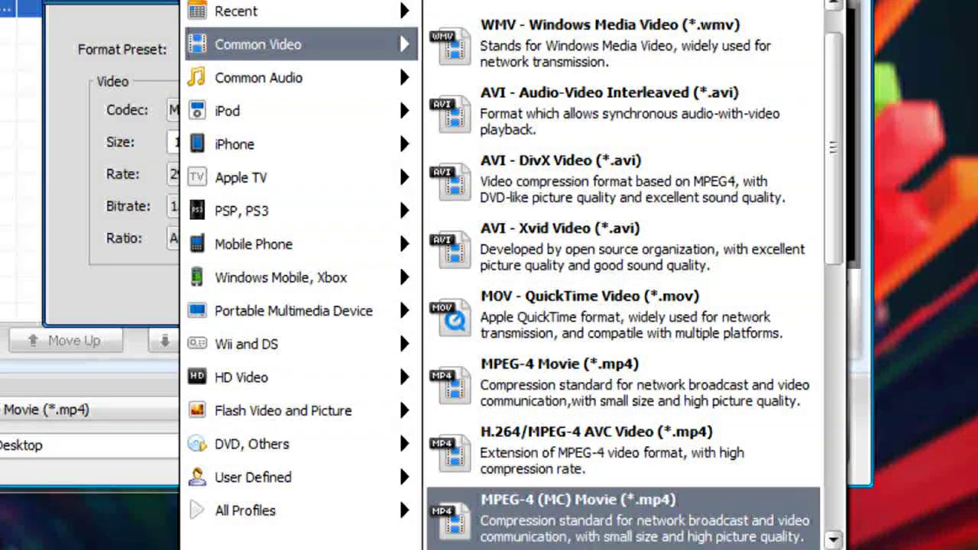
Examine the common video format presets and available frame rates in the output settings, and accept the settings
scroll(623, 275, down, 1)
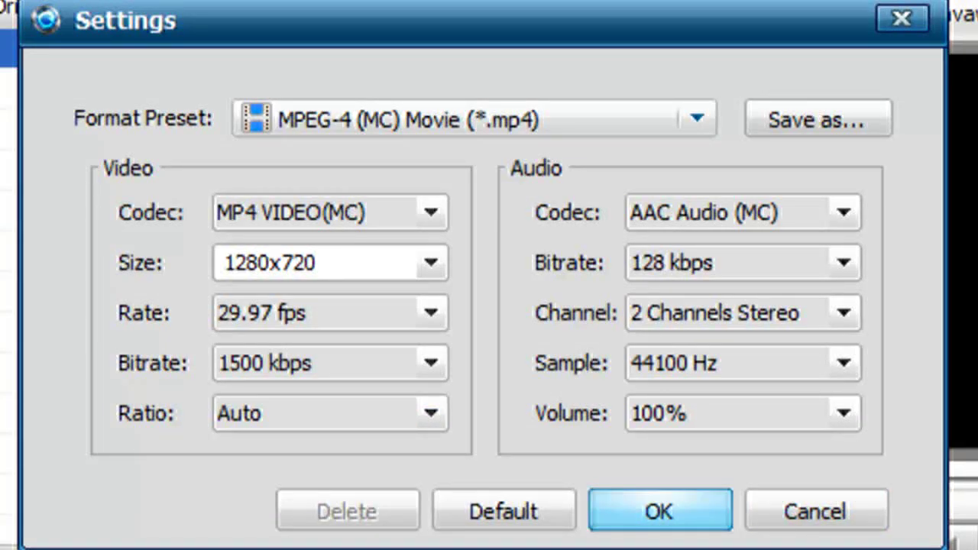
click(431, 313)
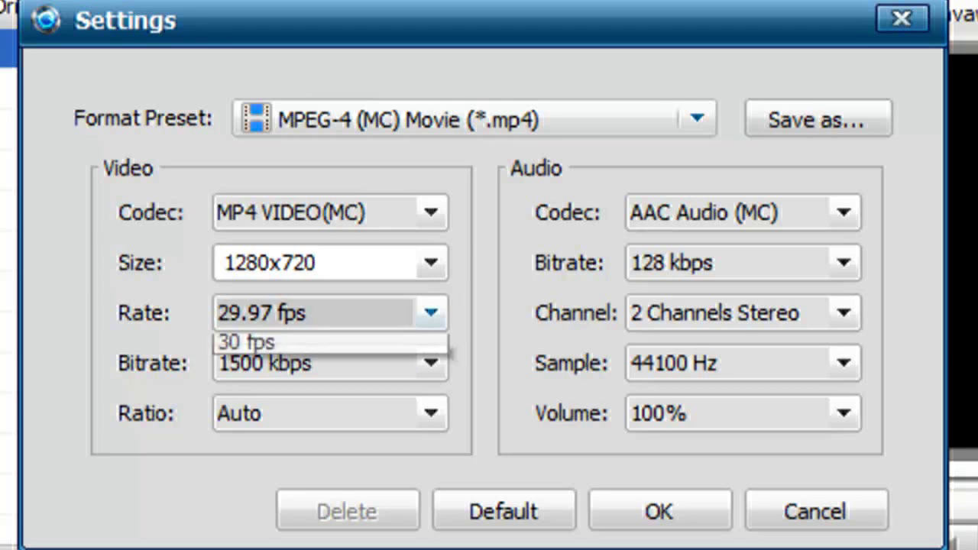
click(431, 313)
click(431, 313)
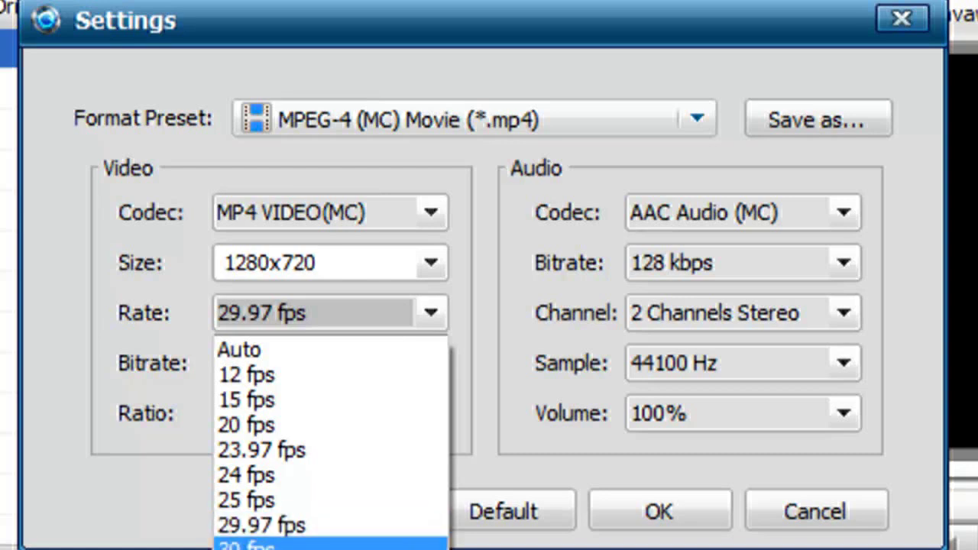
click(431, 313)
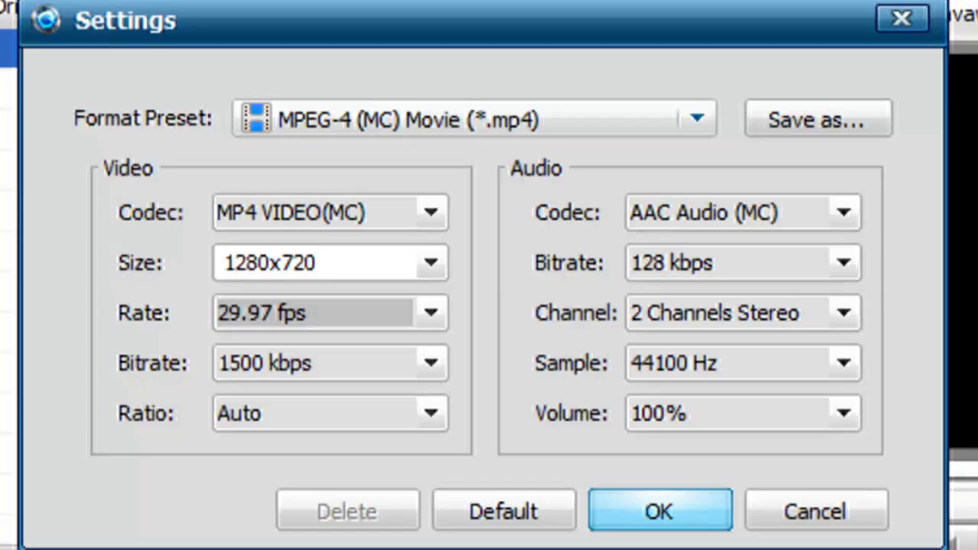
key(Return)
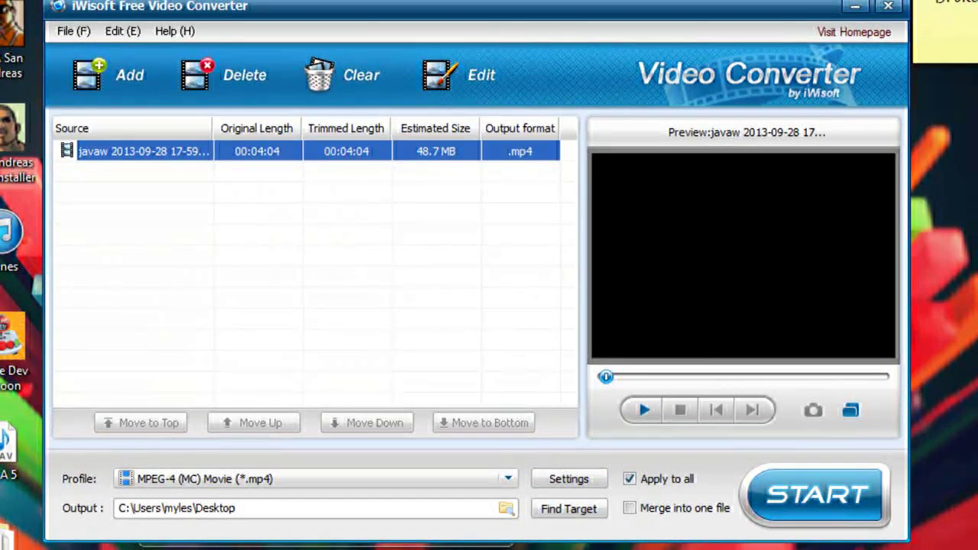
Start converting the javaw video and enable opening the output folder when the conversion completes
click(818, 495)
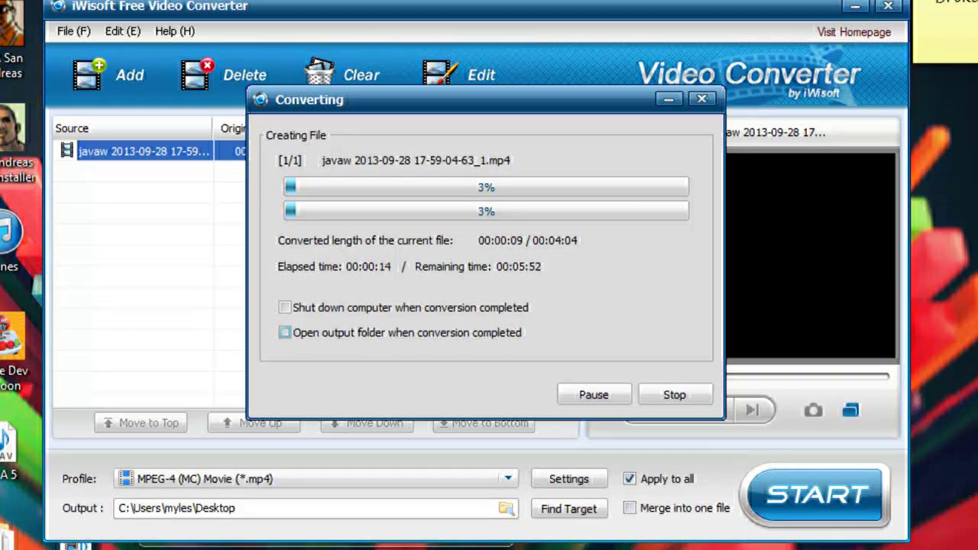
click(285, 333)
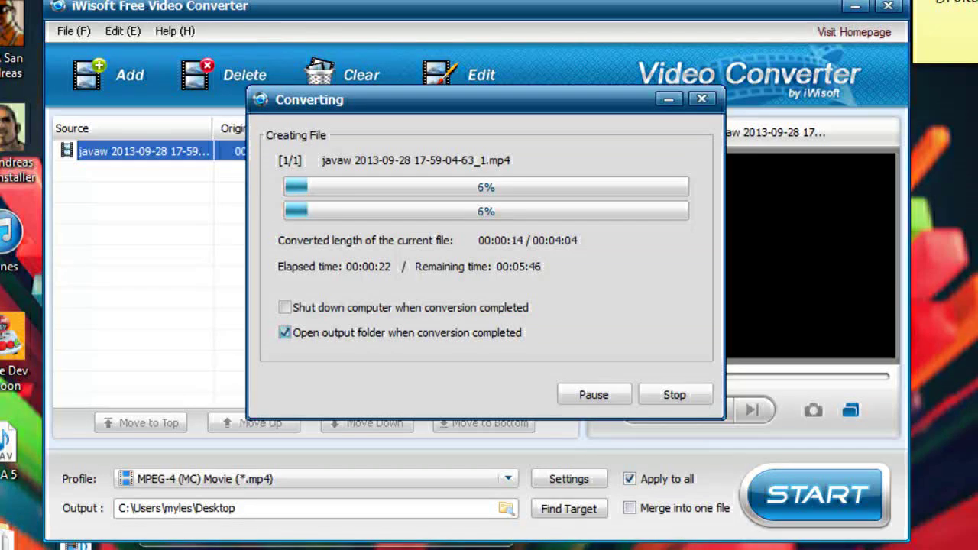
Review the original javaw AVI file's properties during the conversion, and return to the converter
key(alt+Tab)
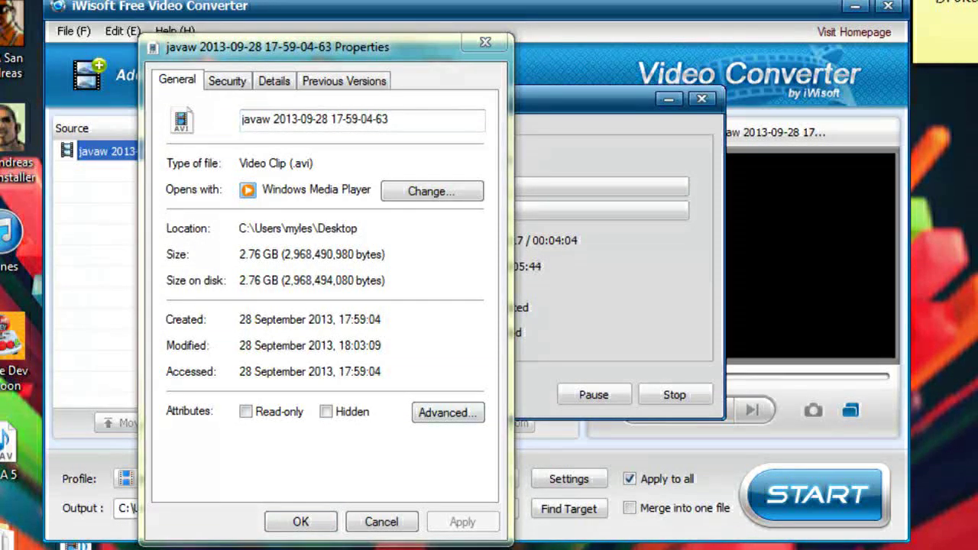
key(alt+Tab)
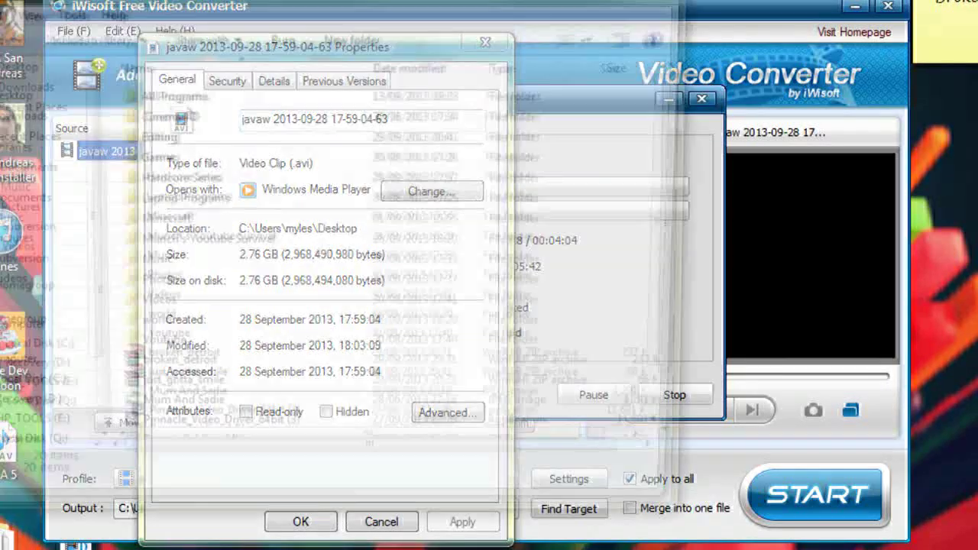
key(alt+F4)
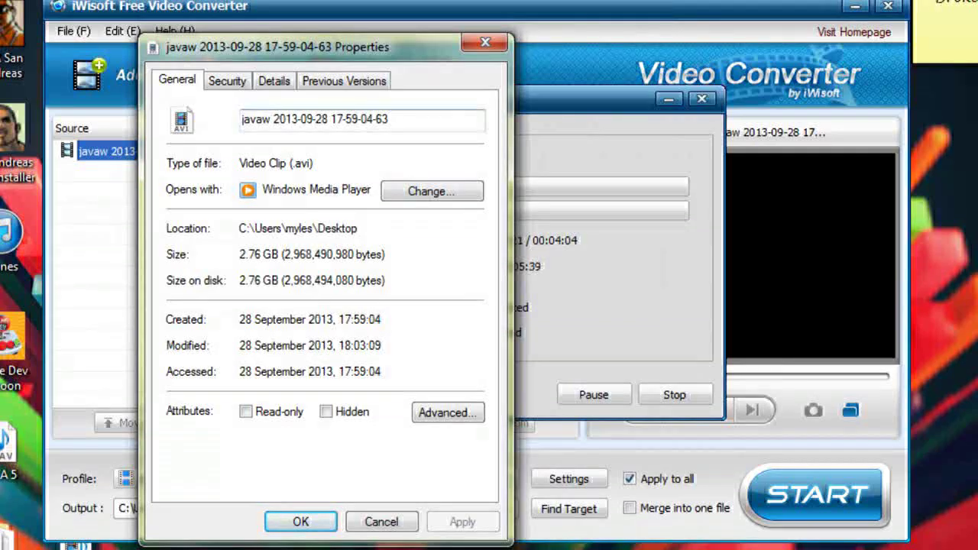
key(Escape)
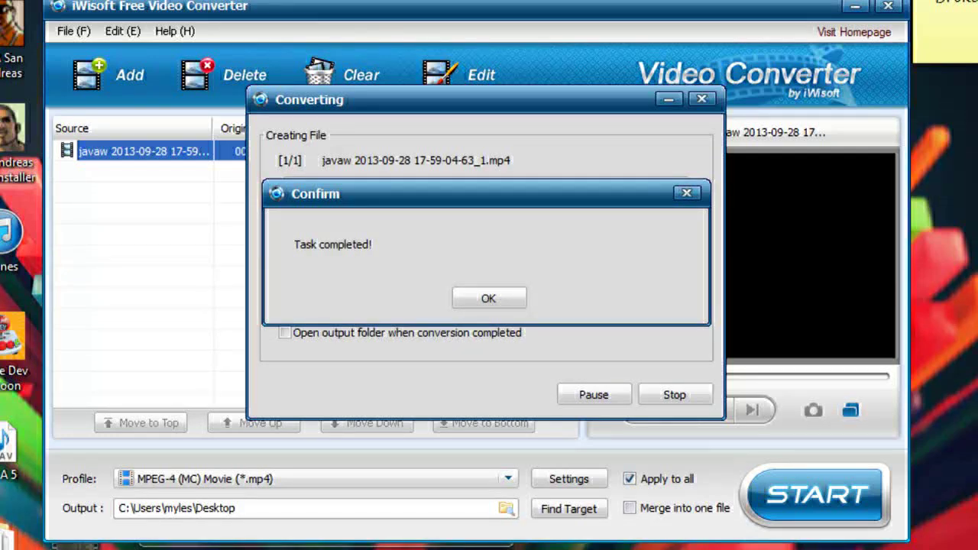
Acknowledge the completed conversion and move the converter window aside to uncover the desktop files
key(Return)
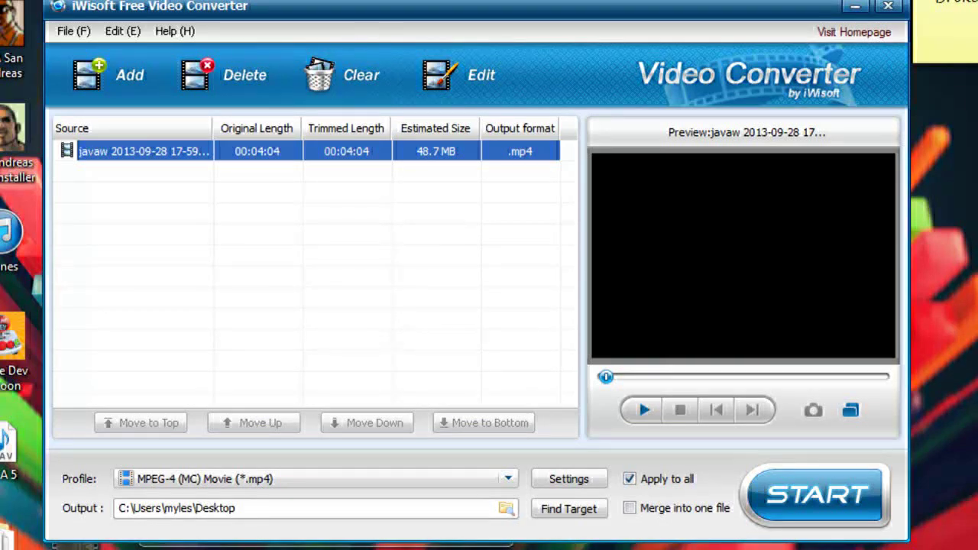
drag(306, 6, 515, 0)
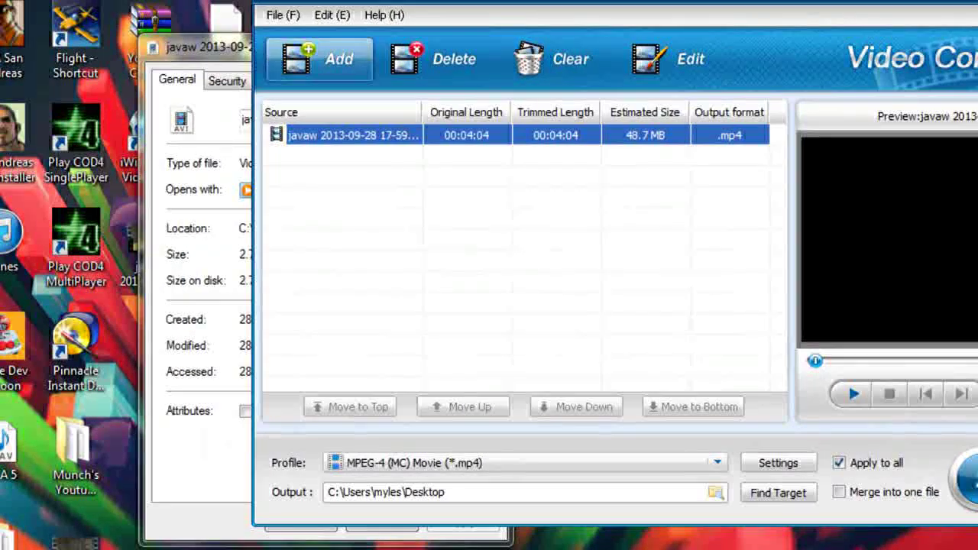
Minimize the converter, move the original AVI's properties window aside, and place the converted javaw file beneath the original on the desktop
click(201, 47)
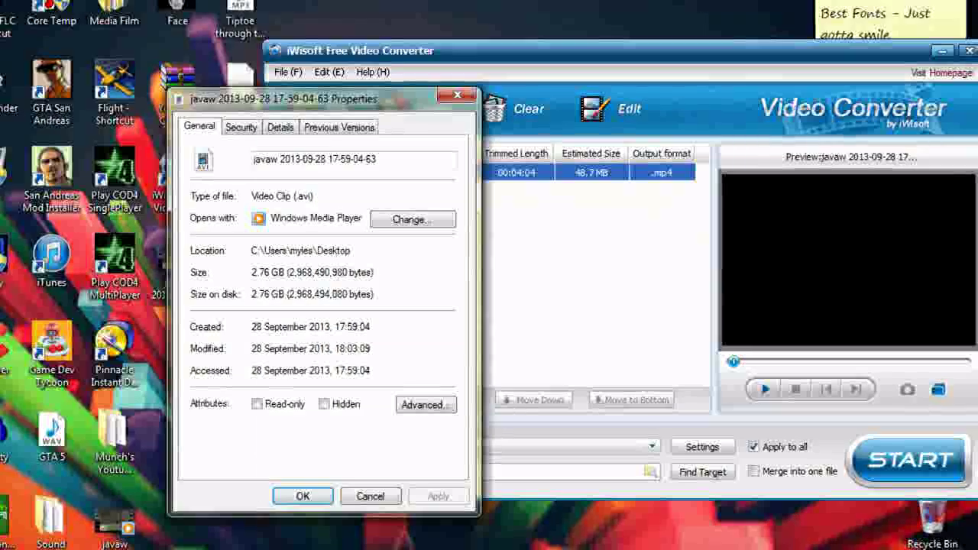
click(937, 49)
drag(306, 98, 593, 78)
drag(114, 519, 176, 343)
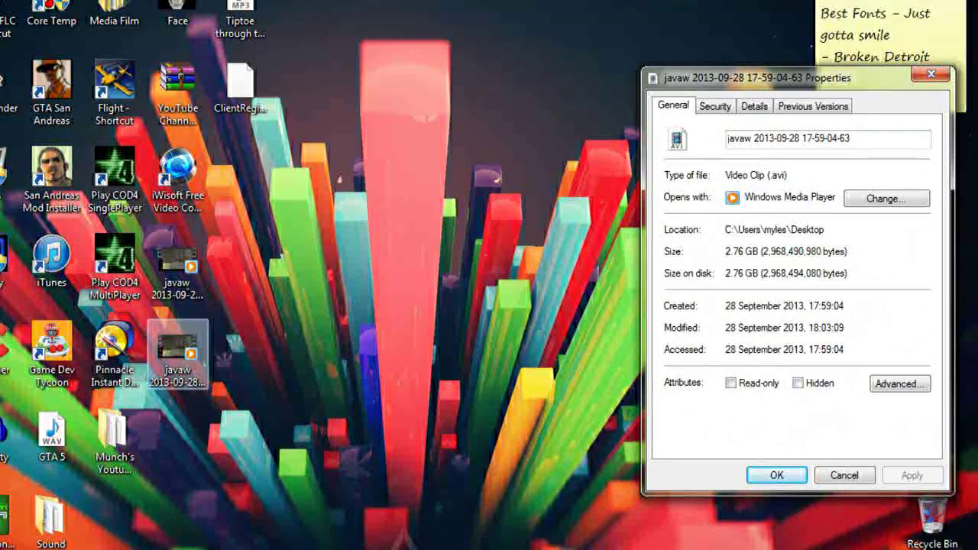
View the converted javaw file's properties beside the original AVI's properties to compare their file sizes
right_click(191, 356)
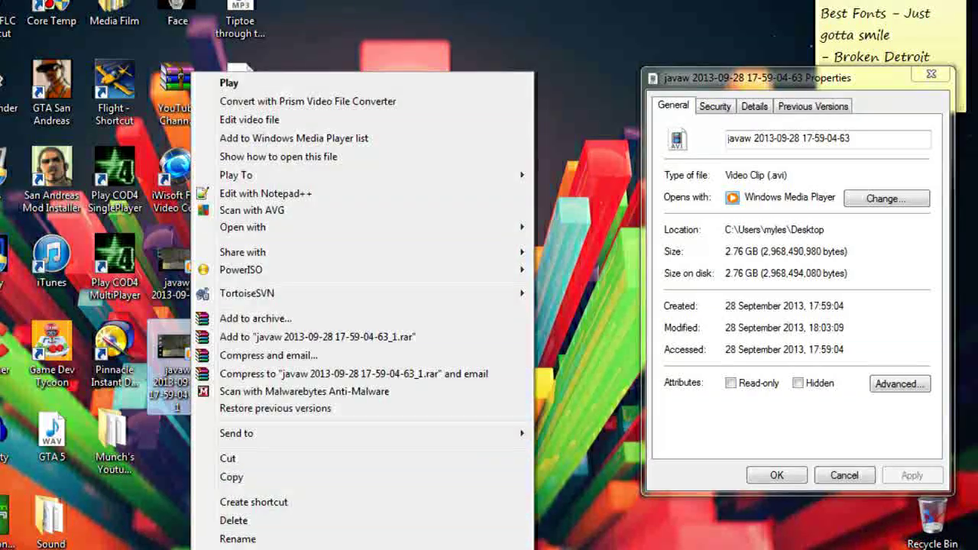
click(244, 549)
drag(348, 153, 324, 76)
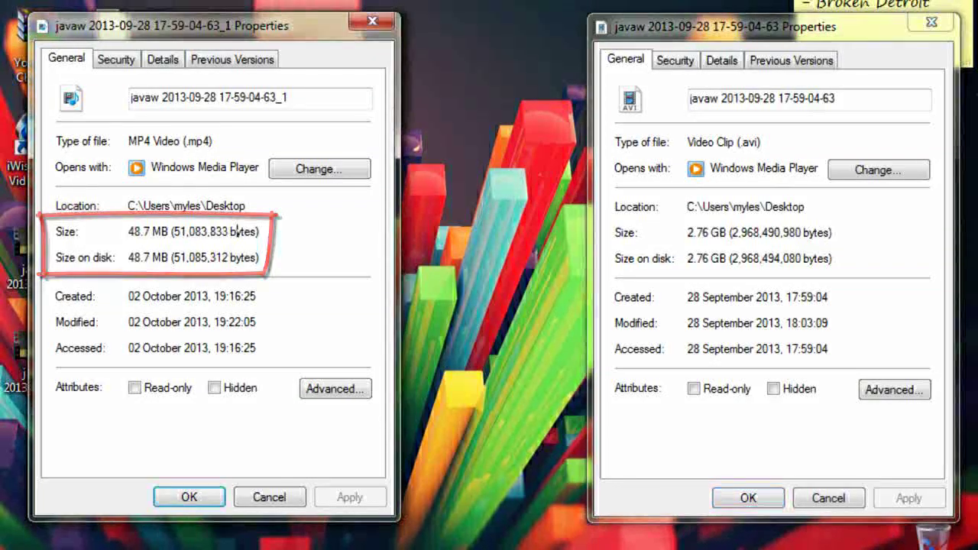
Compare the detailed video and audio properties of the original AVI and the converted MP4
click(721, 60)
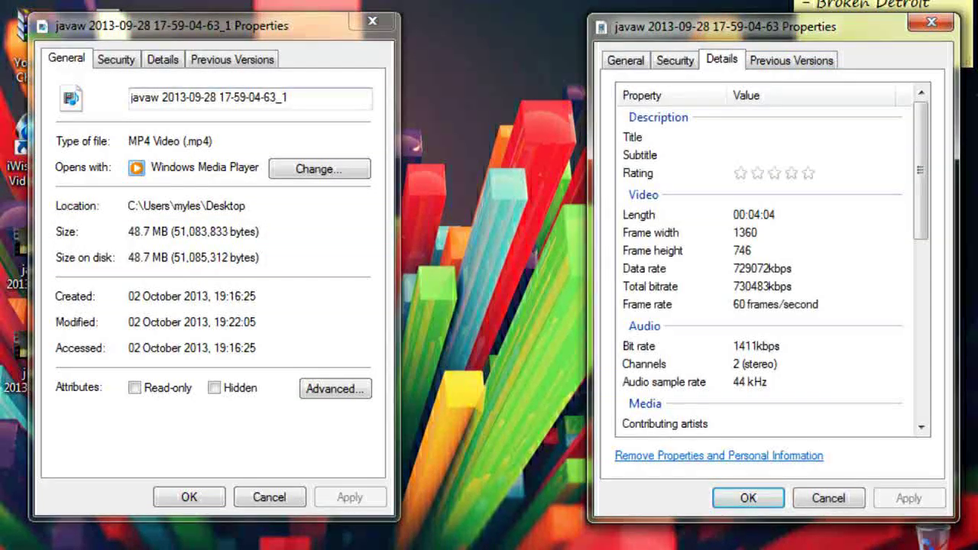
click(163, 59)
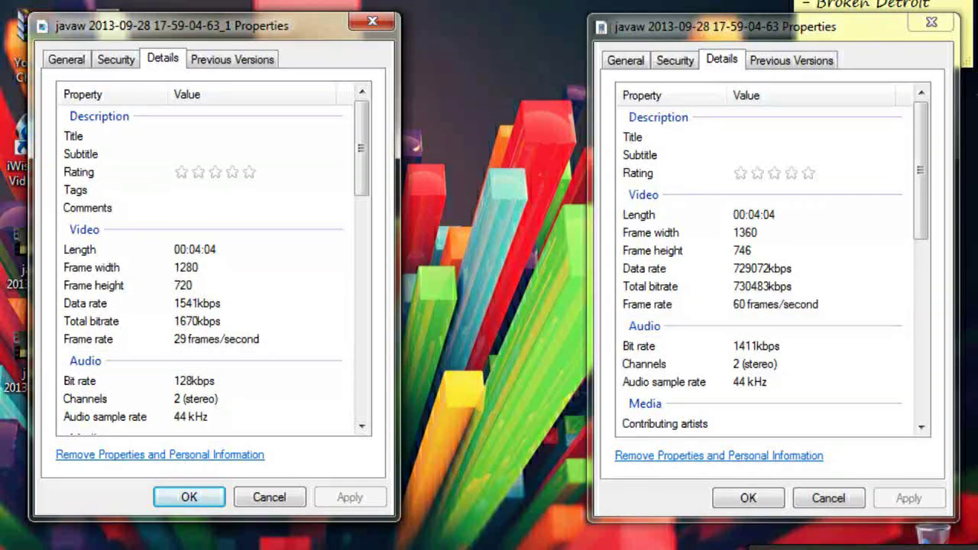
scroll(207, 260, down, 3)
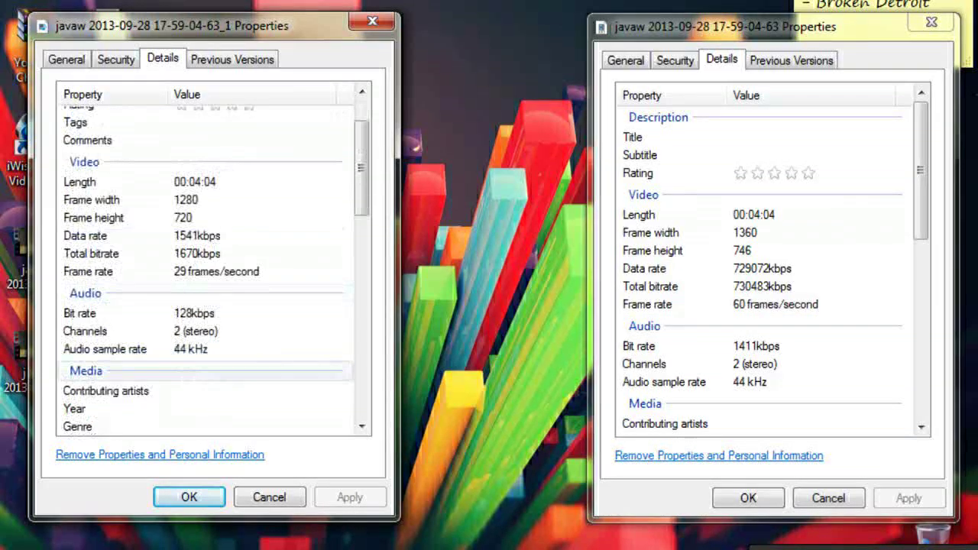